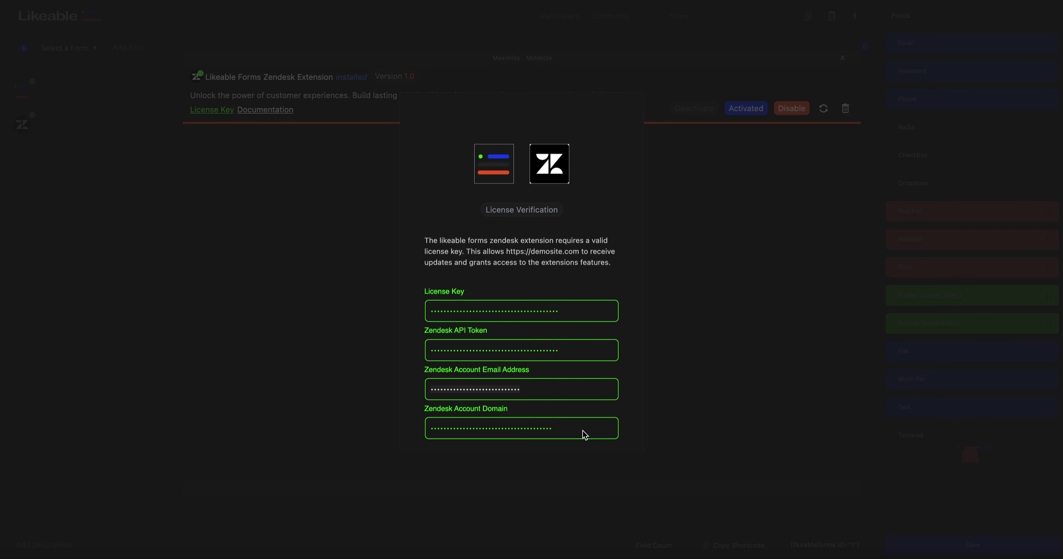
# Review the license verification form, close it, and enable the Zendesk extension's settings.
pyautogui.scroll(-3, 583, 430)
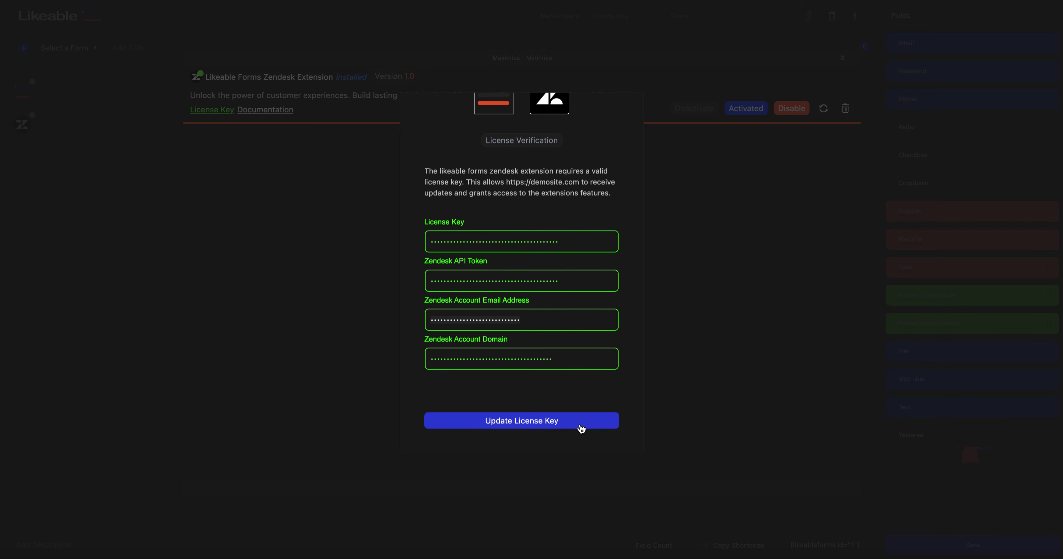
pyautogui.scroll(3, 581, 429)
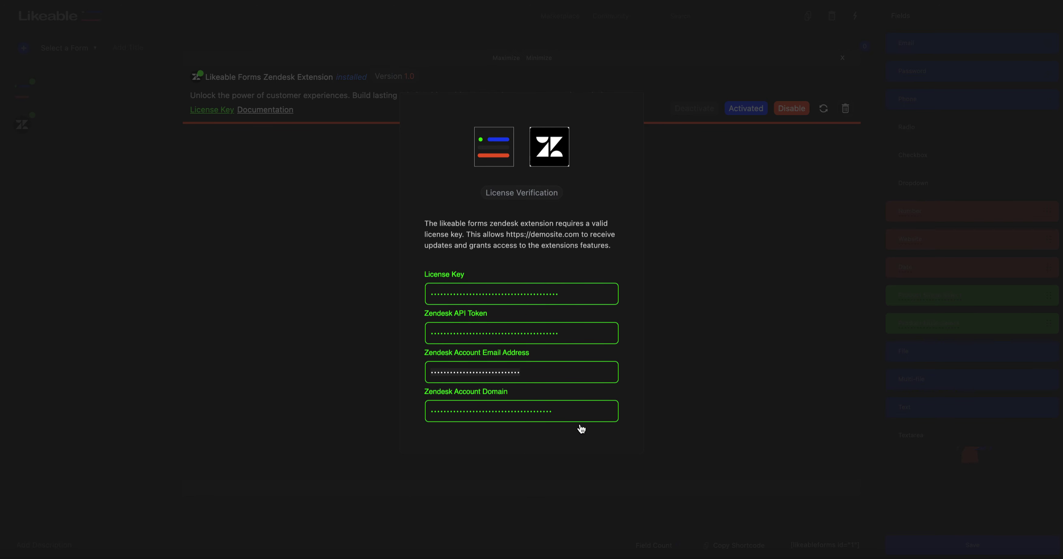
pyautogui.click(704, 268)
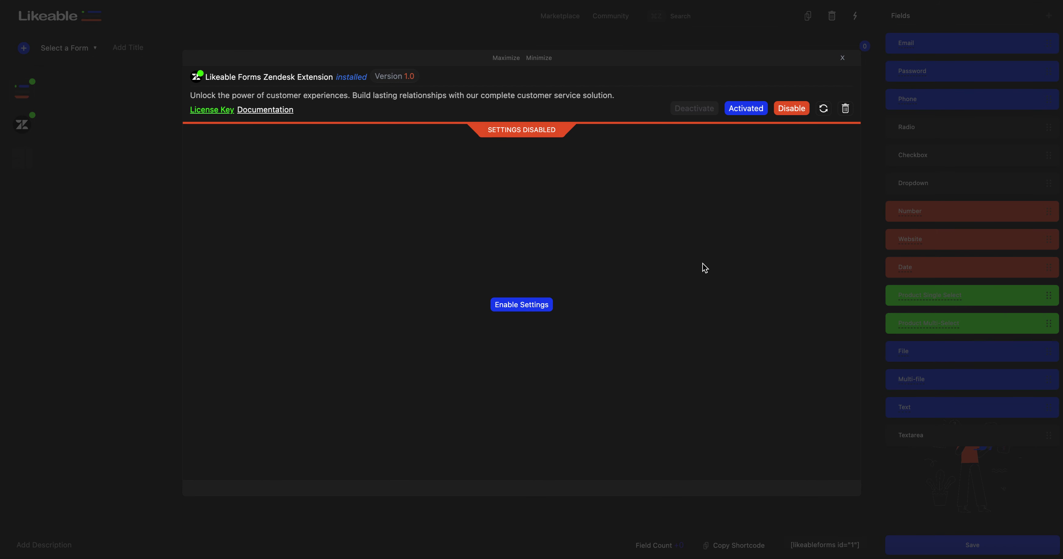
pyautogui.click(543, 308)
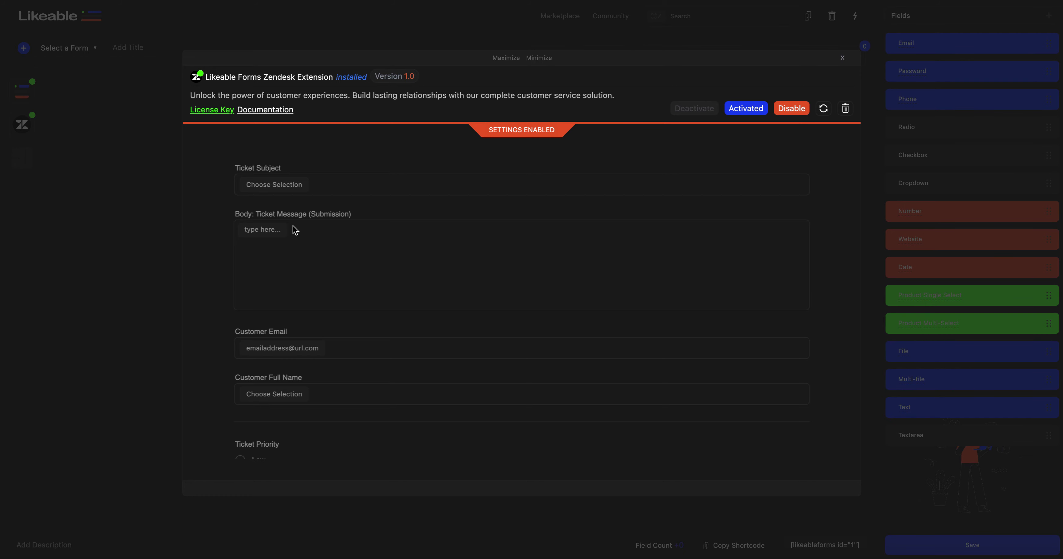
# Enter "New Ticket" as the ticket subject and close the extension settings.
pyautogui.click(291, 183)
pyautogui.write('New Ticket')
pyautogui.click(142, 230)
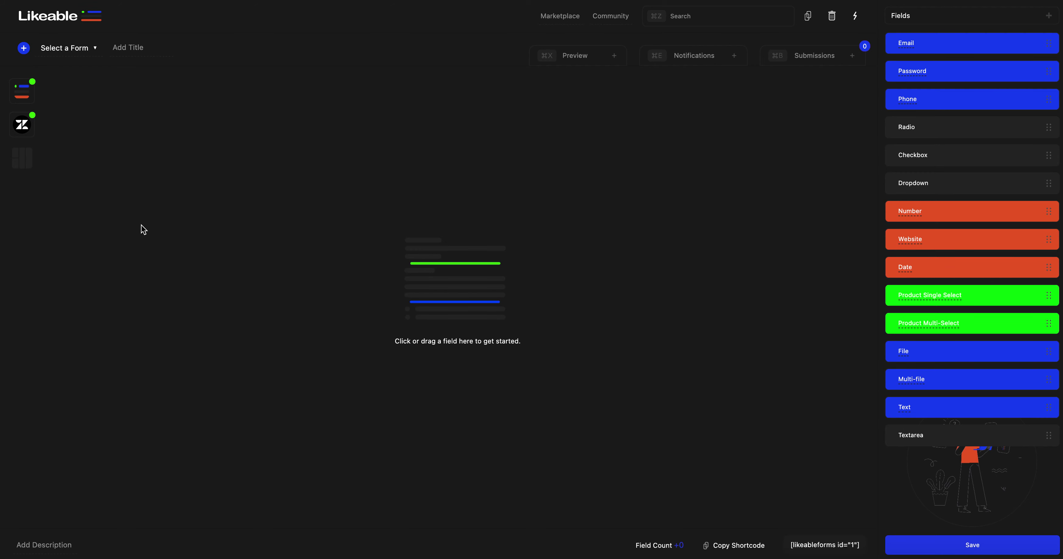
# Add an Email field, two Text fields, a Textarea and a File field to the empty form.
pyautogui.click(911, 47)
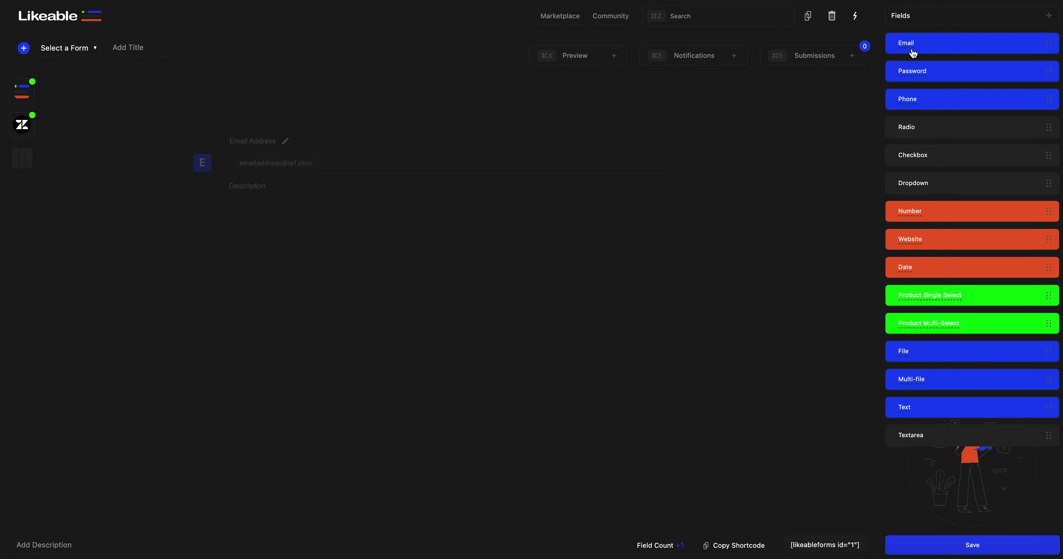
pyautogui.click(941, 405)
pyautogui.click(945, 410)
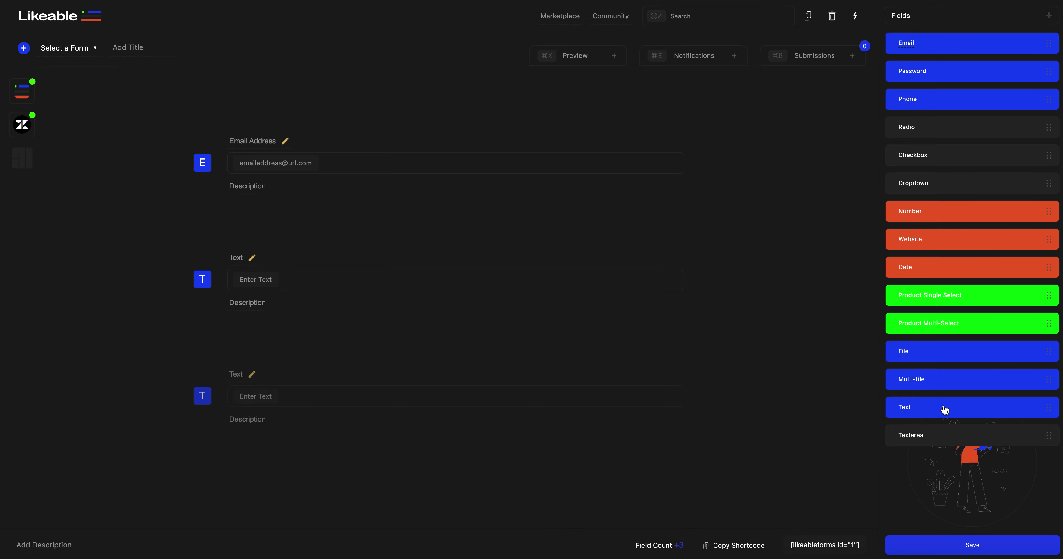
pyautogui.click(943, 441)
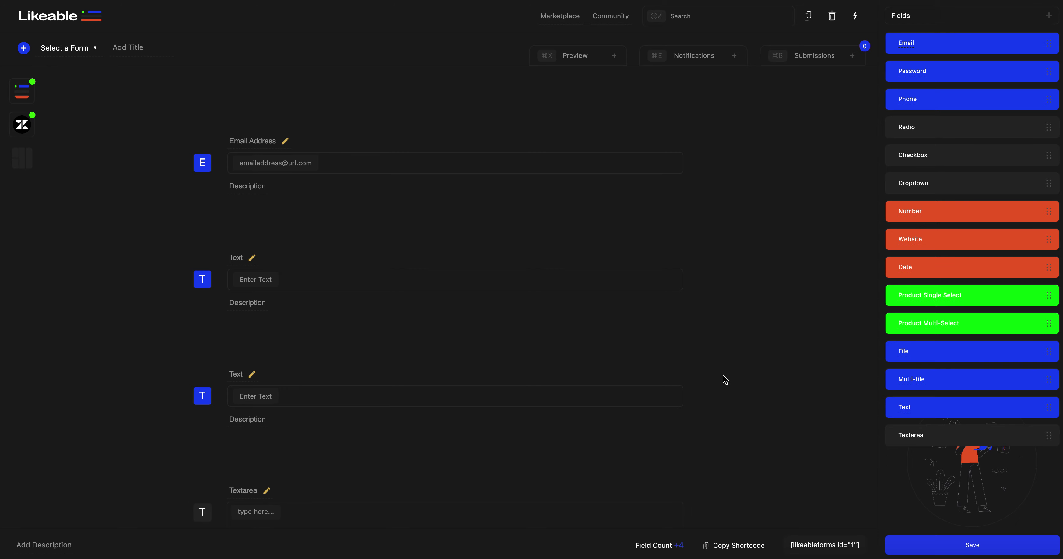
pyautogui.scroll(-5, 726, 379)
pyautogui.click(965, 355)
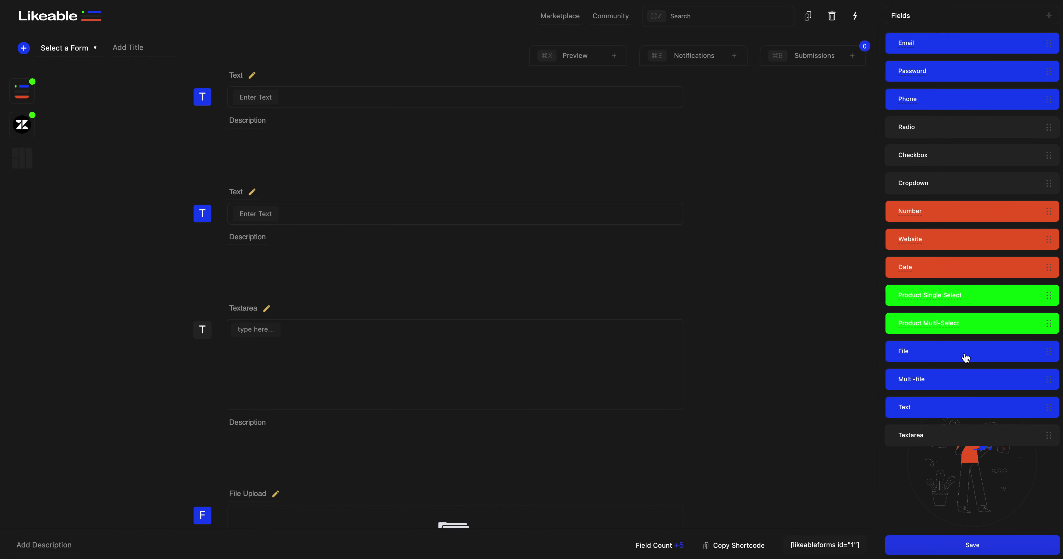
# Rename the first Text field as "First Name" and the second as "Last Name".
pyautogui.scroll(5, 481, 379)
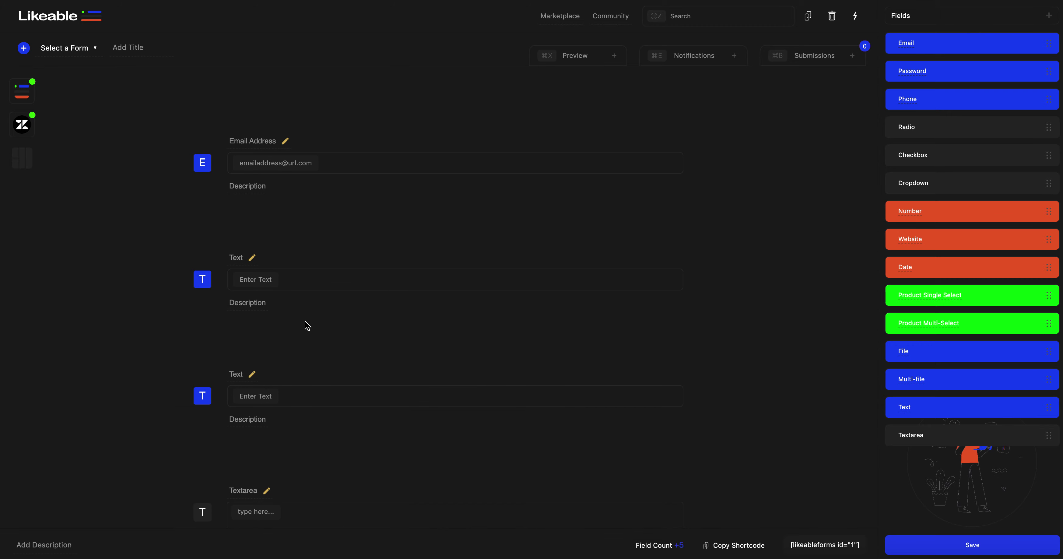
pyautogui.click(249, 259)
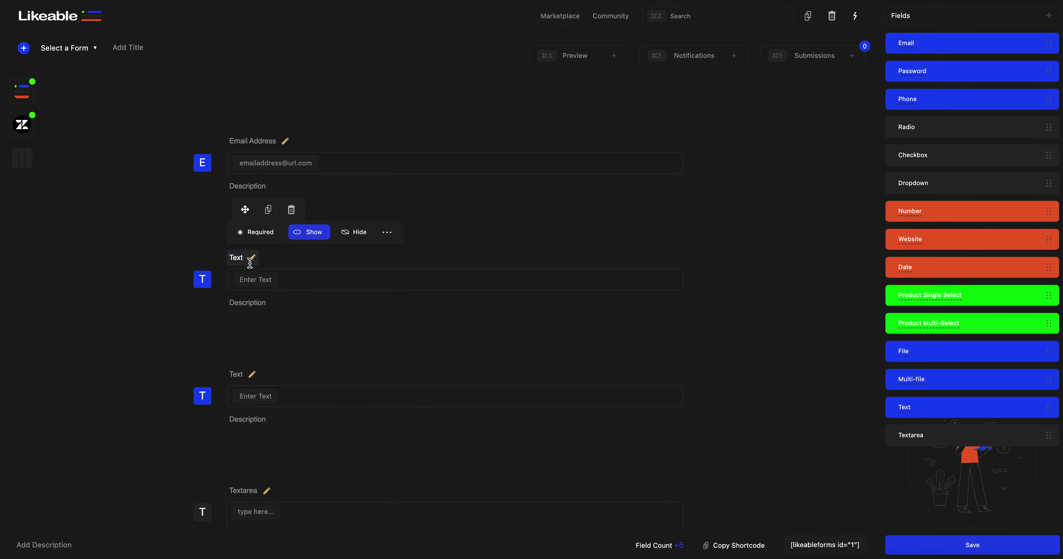
pyautogui.press('BackSpace')
pyautogui.write('First Name')
pyautogui.click(250, 371)
pyautogui.press('BackSpace')
pyautogui.write('Last Name')
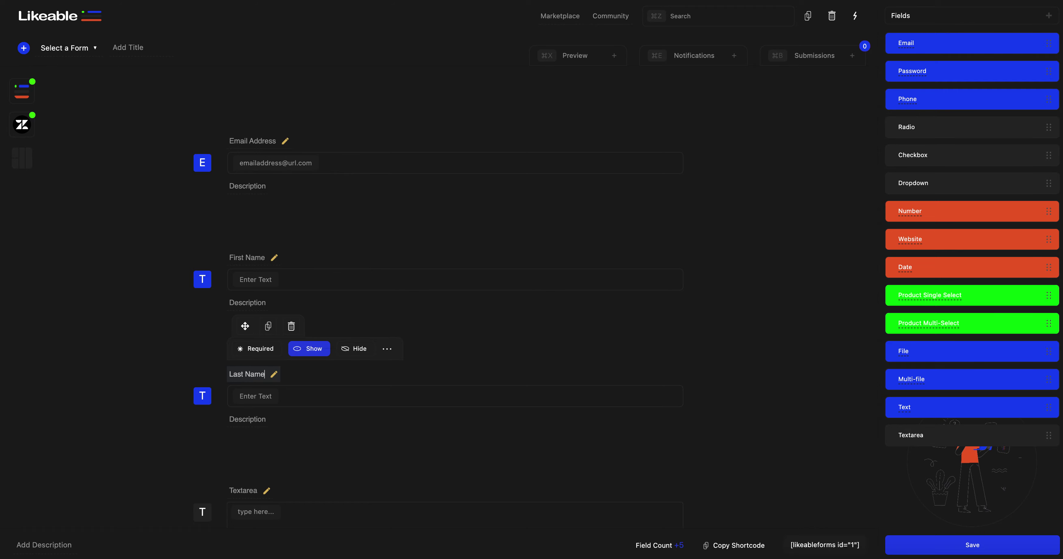
# Reopen the Zendesk extension settings and extend the ticket subject with "from" and the First Name 2 field.
pyautogui.click(24, 127)
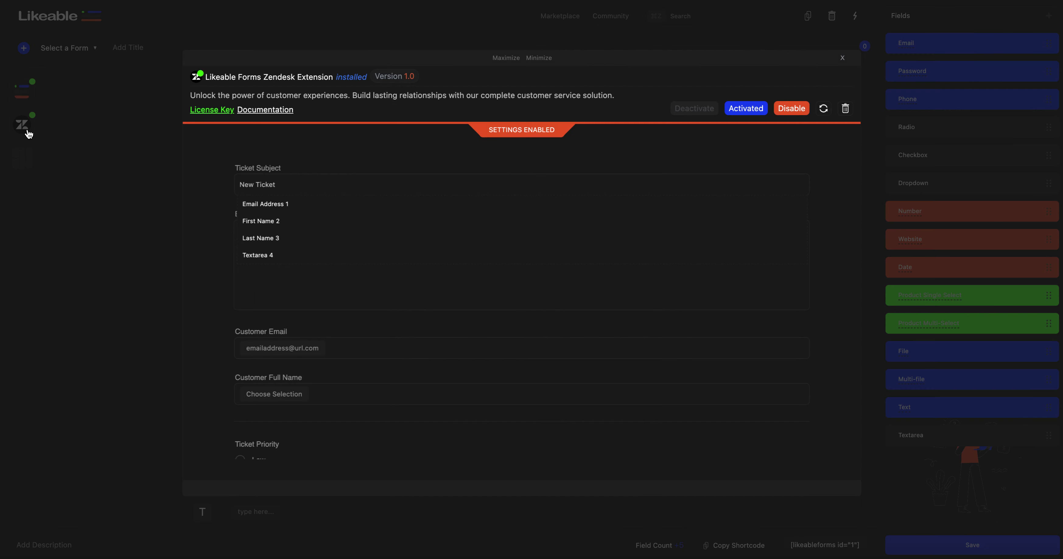
pyautogui.click(325, 186)
pyautogui.write('from')
pyautogui.click(334, 221)
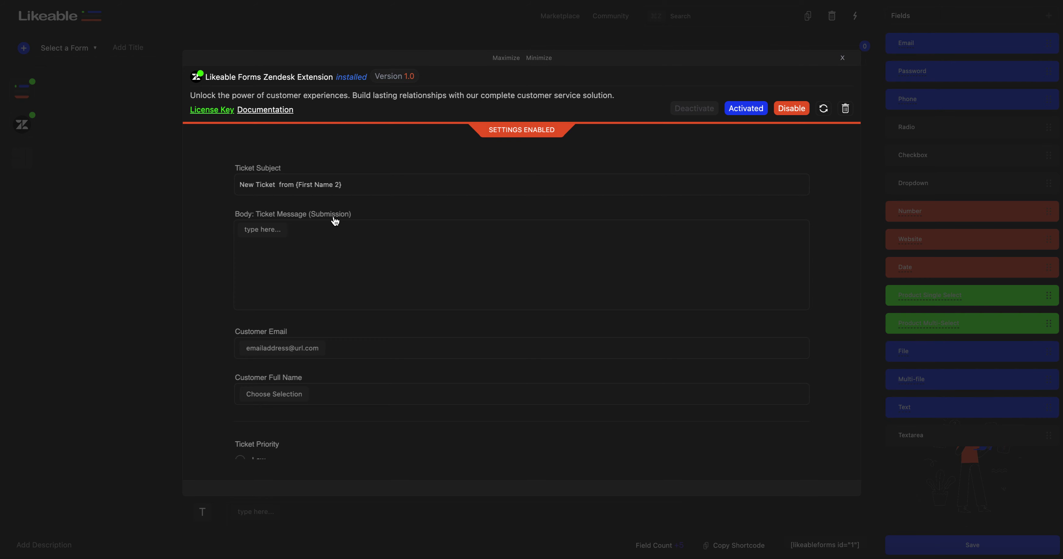
# Insert the Textarea 4 field as the ticket message body and map Customer Email to Email Address 1.
pyautogui.click(312, 239)
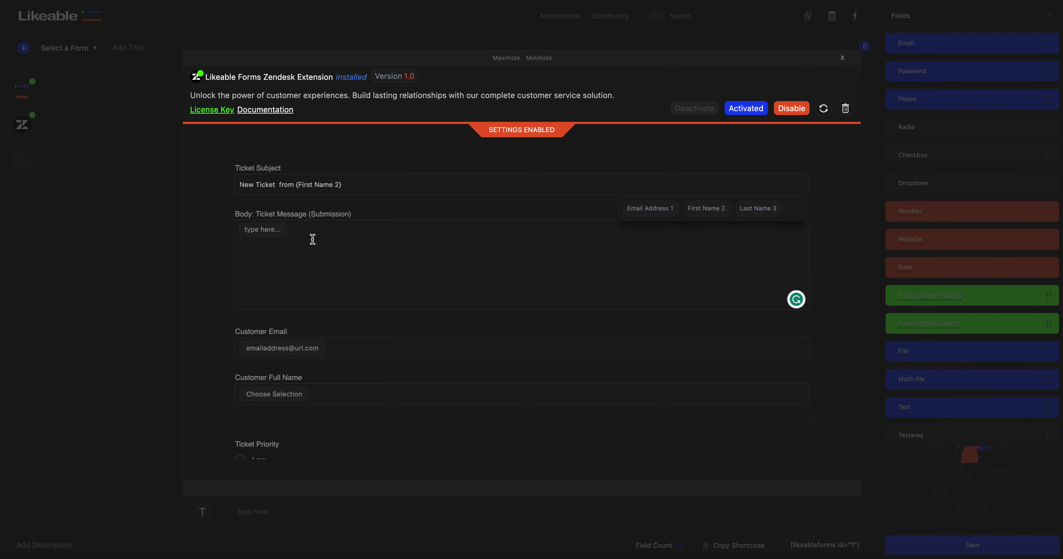
pyautogui.scroll(-2, 712, 208)
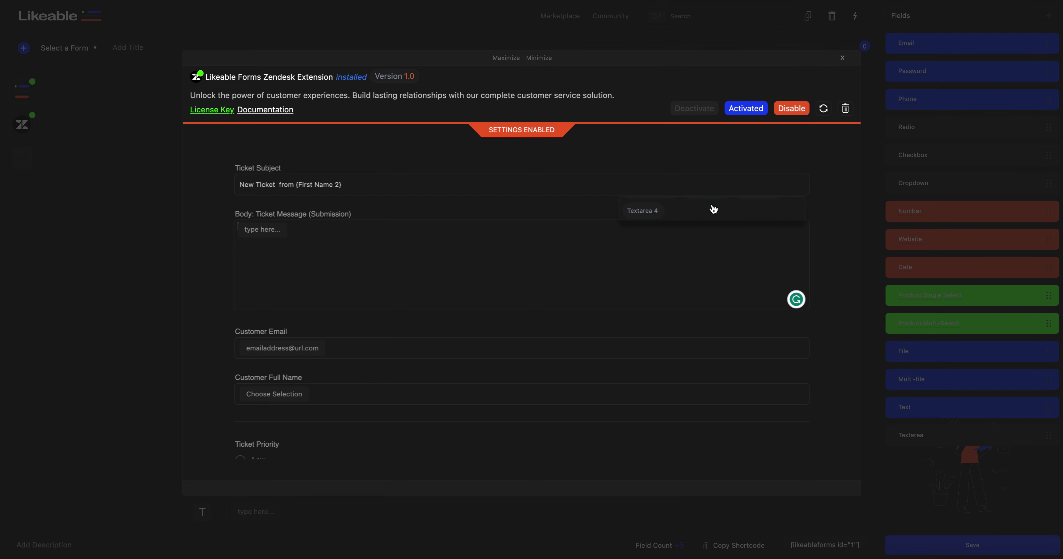
pyautogui.click(649, 212)
pyautogui.click(351, 351)
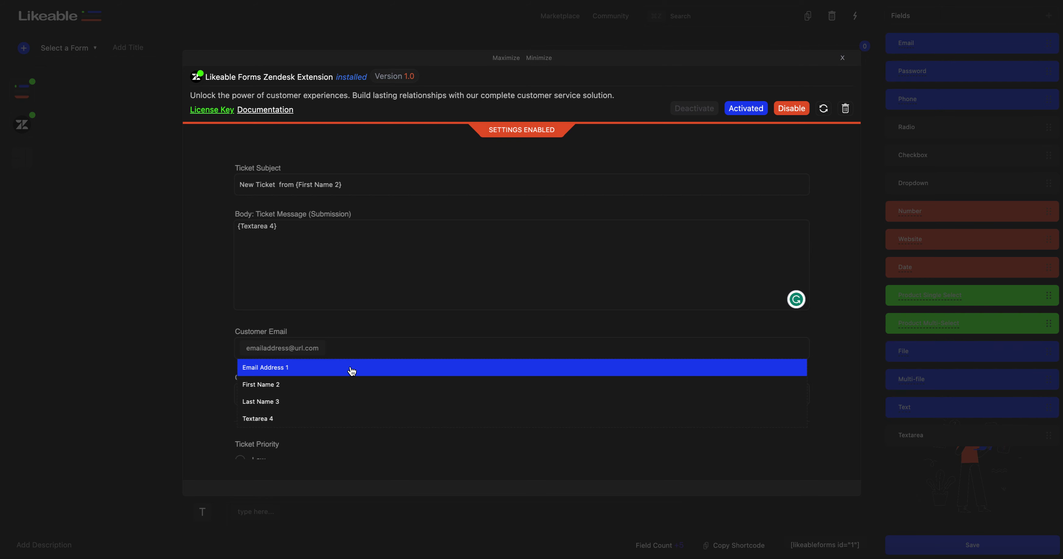
pyautogui.click(352, 370)
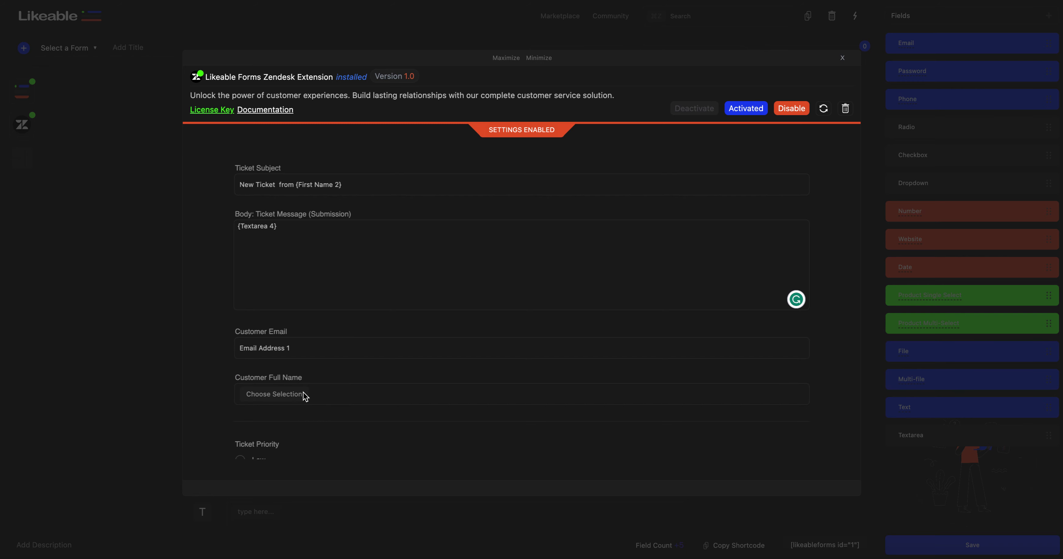
# Return to the form, delete the Last Name field and rename the First Name field as "Full Name".
pyautogui.click(132, 337)
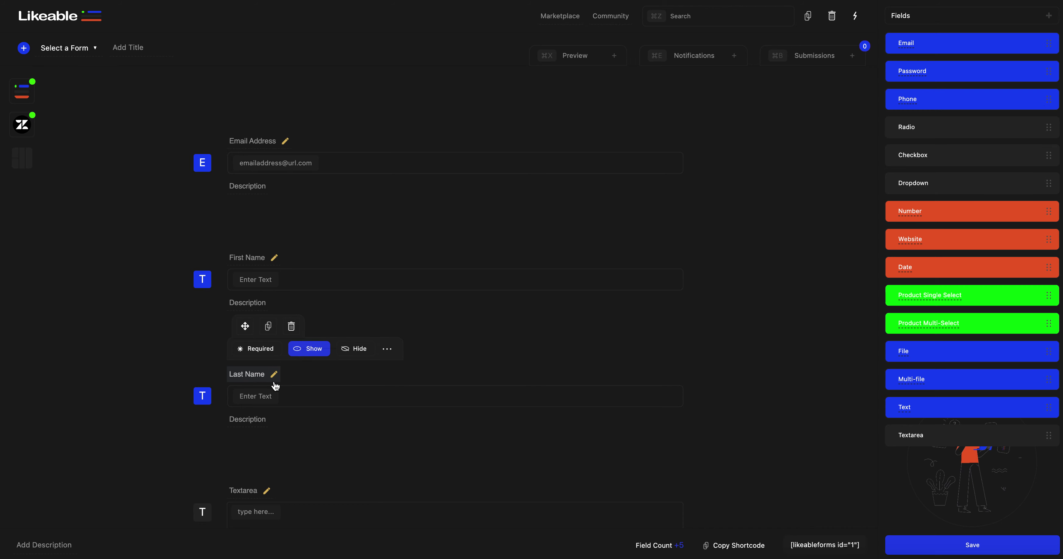
pyautogui.click(291, 325)
pyautogui.moveTo(264, 260)
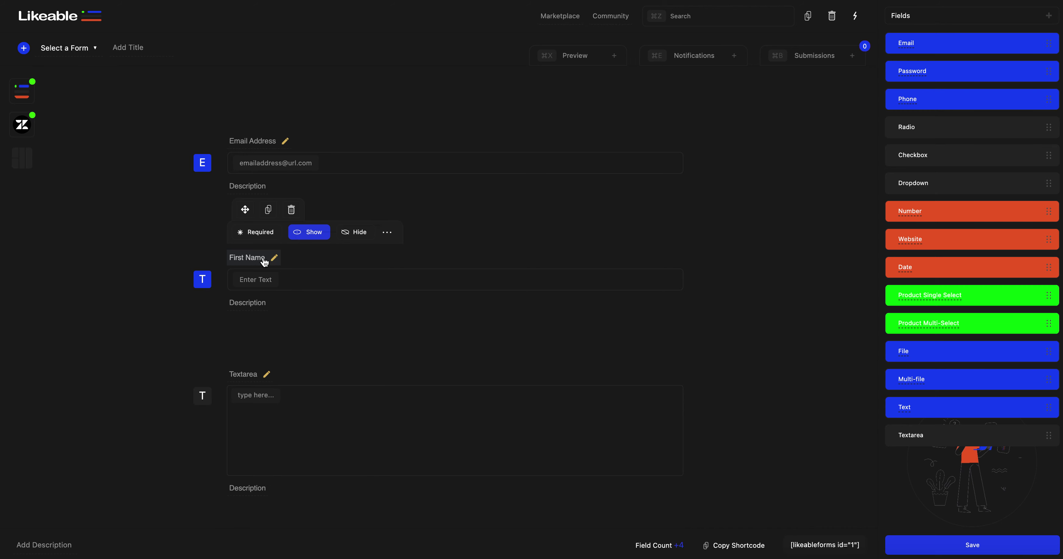
pyautogui.tripleClick(263, 258)
pyautogui.write('Full Name')
# Reopen the Zendesk extension settings and map Customer Full Name to the Full Name 2 field.
pyautogui.click(24, 125)
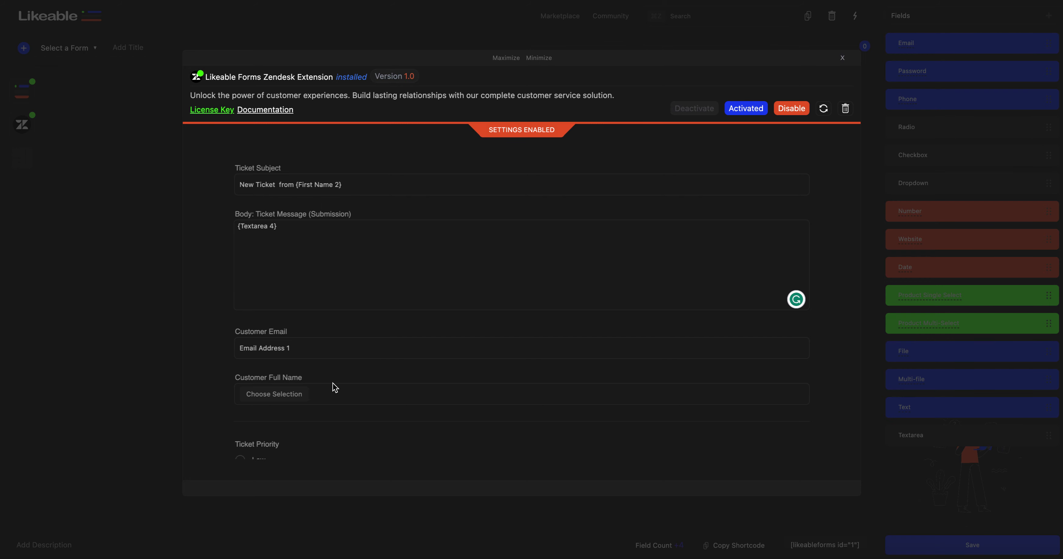
pyautogui.click(335, 396)
pyautogui.scroll(-3, 332, 395)
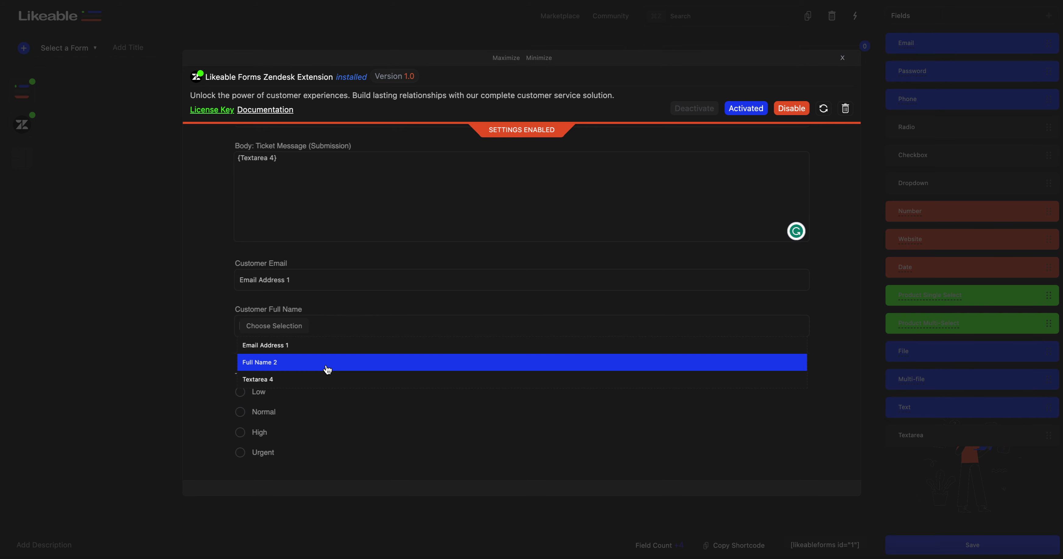
pyautogui.click(328, 362)
# Set the ticket priority to Low and choose No for adding file uploads as attachments.
pyautogui.scroll(-3, 422, 409)
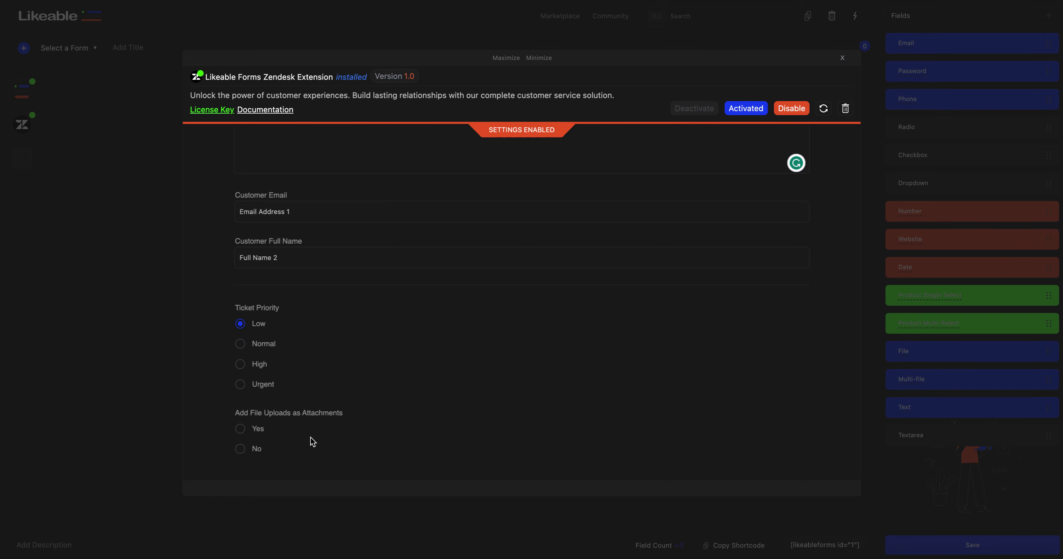
pyautogui.click(242, 429)
pyautogui.click(240, 449)
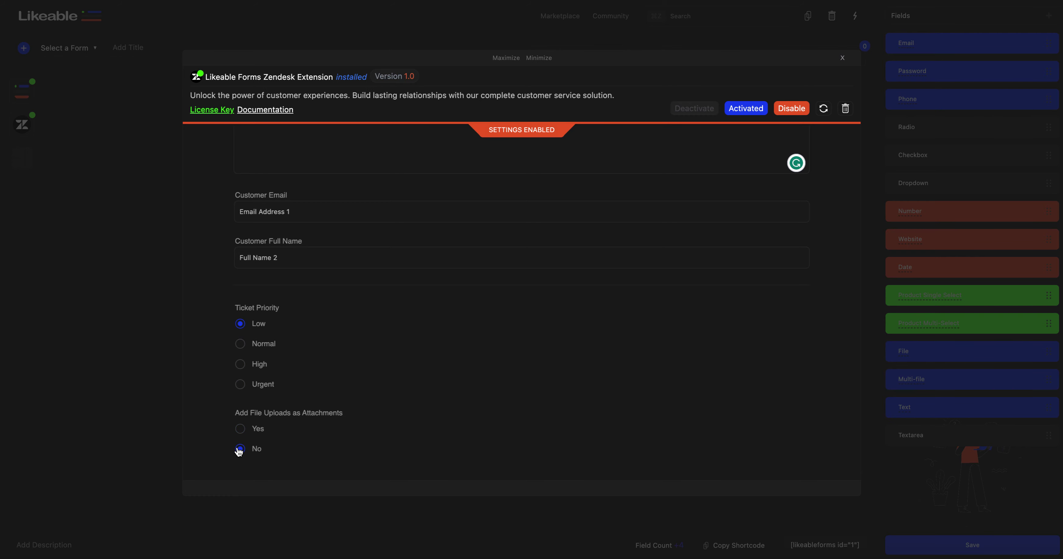